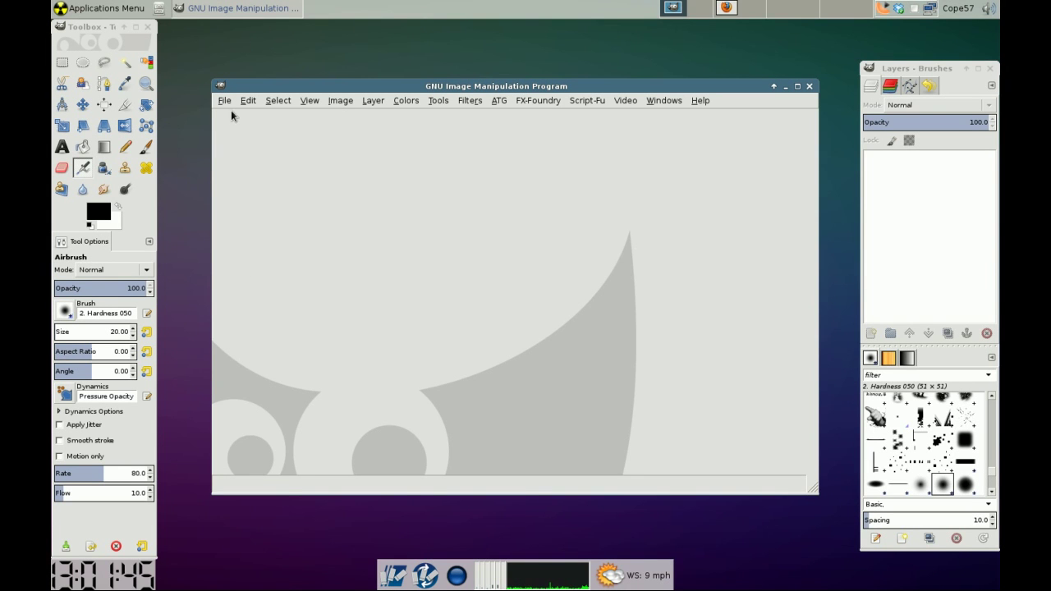
Create a new 640 × 661 px image with a white background
{"action": "left_click", "coordinate": [222, 100]}
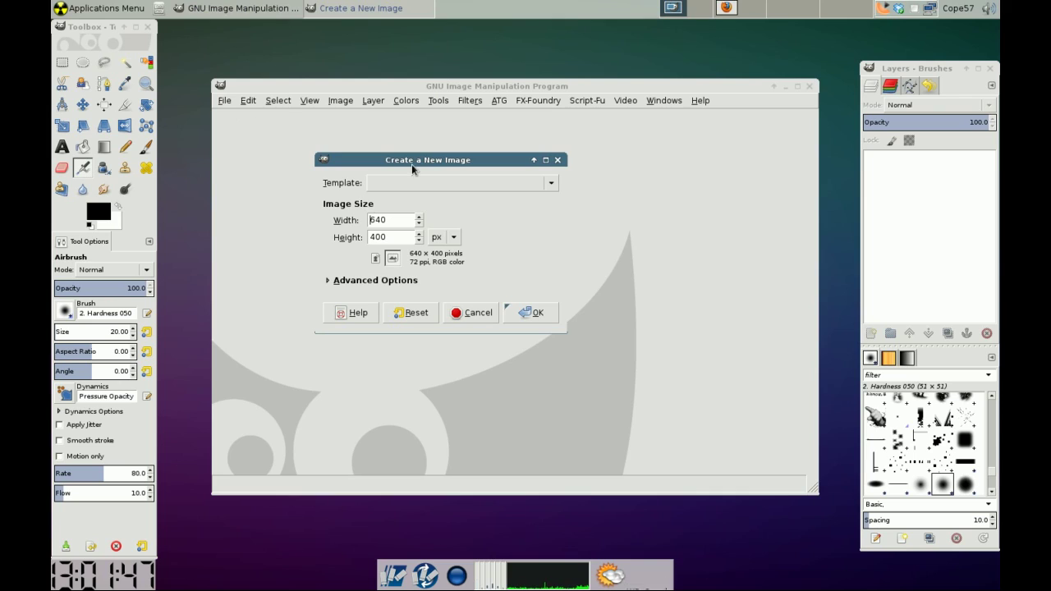
{"action": "left_click", "coordinate": [420, 234]}
{"action": "left_click", "coordinate": [420, 236]}
{"action": "left_click", "coordinate": [529, 312]}
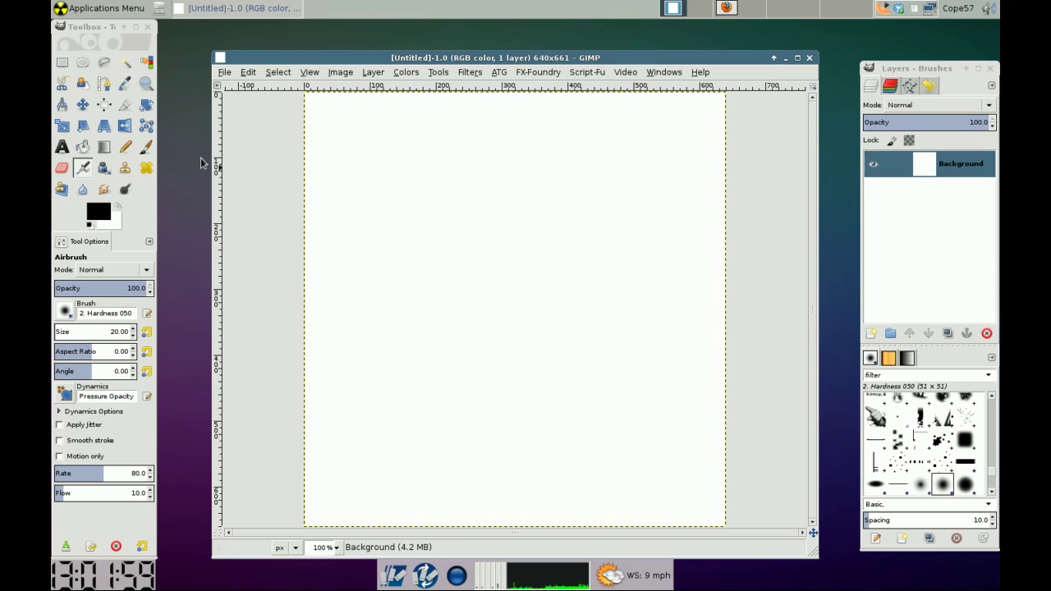
Select the Paintbrush with a solid round brush at its native size
{"action": "left_click", "coordinate": [146, 148]}
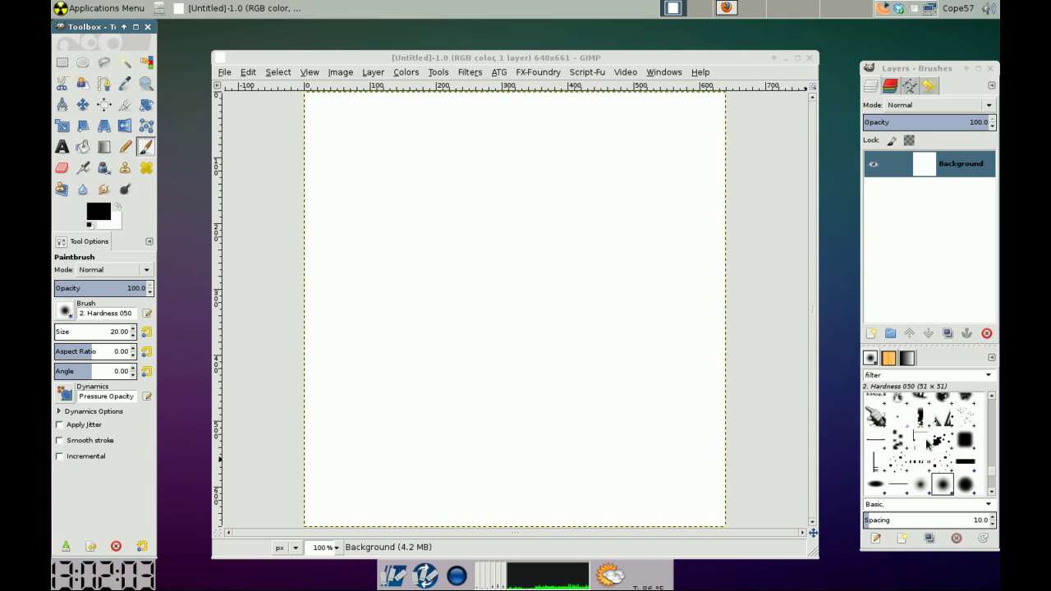
{"action": "scroll", "coordinate": [932, 444], "scroll_direction": "down", "scroll_amount": 2}
{"action": "scroll", "coordinate": [936, 444], "scroll_direction": "down", "scroll_amount": 3}
{"action": "scroll", "coordinate": [936, 443], "scroll_direction": "up", "scroll_amount": 2}
{"action": "scroll", "coordinate": [936, 444], "scroll_direction": "up", "scroll_amount": 2}
{"action": "scroll", "coordinate": [935, 442], "scroll_direction": "up", "scroll_amount": 2}
{"action": "scroll", "coordinate": [932, 439], "scroll_direction": "up", "scroll_amount": 2}
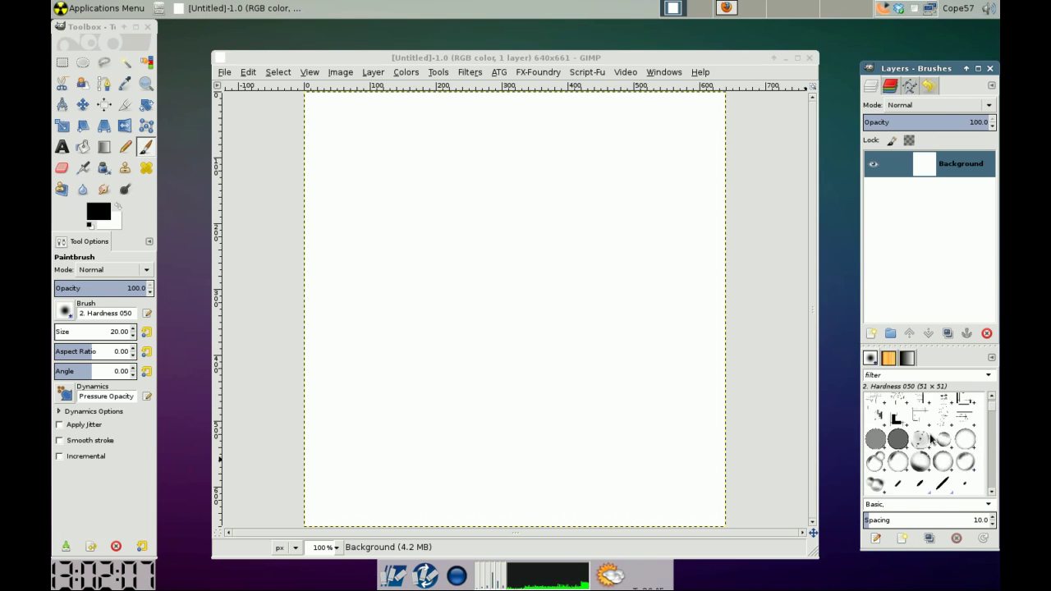
{"action": "scroll", "coordinate": [932, 439], "scroll_direction": "up", "scroll_amount": 2}
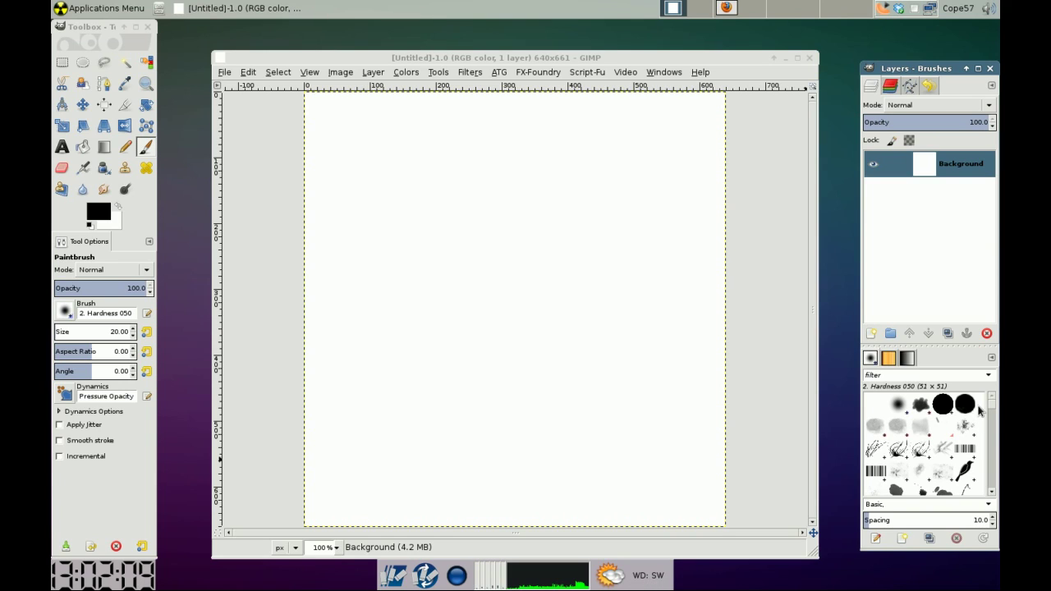
{"action": "left_click", "coordinate": [967, 407]}
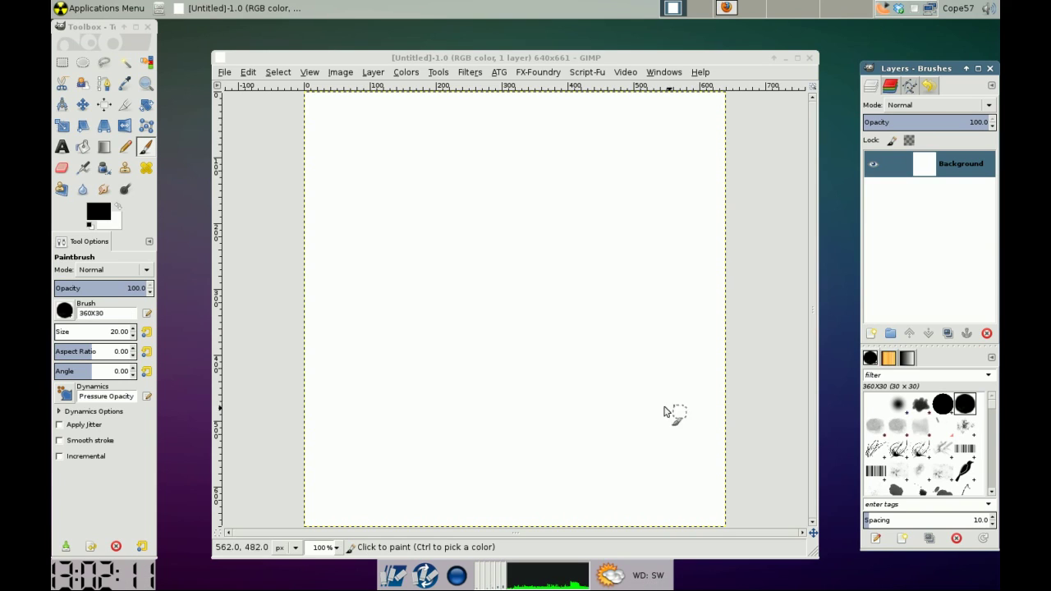
{"action": "left_click", "coordinate": [148, 334]}
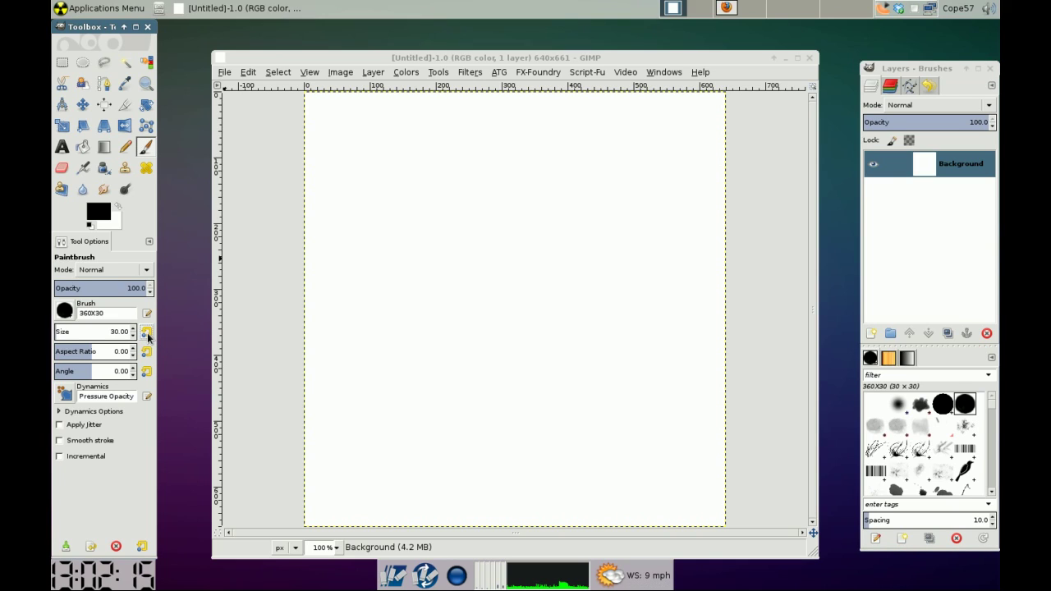
Switch to the 300x300 round brush at size 300 and paint black across the upper-left
{"action": "left_click", "coordinate": [945, 407]}
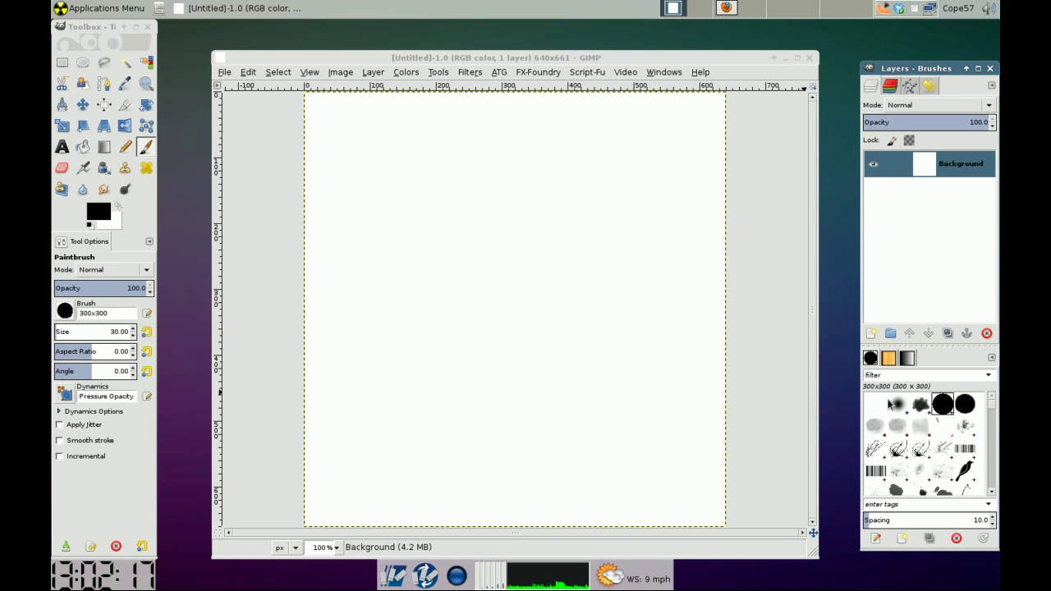
{"action": "left_click", "coordinate": [147, 333]}
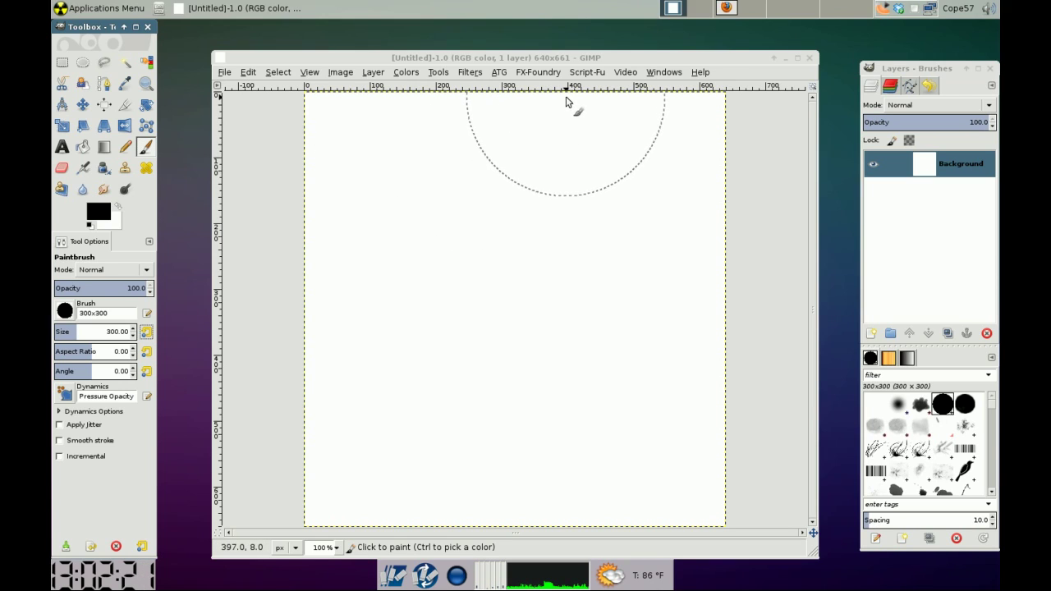
{"action": "mouse_move", "coordinate": [578, 105]}
{"action": "left_mouse_down"}
{"action": "mouse_move", "coordinate": [433, 315]}
{"action": "mouse_move", "coordinate": [323, 303]}
{"action": "mouse_move", "coordinate": [369, 115]}
{"action": "left_mouse_up"}
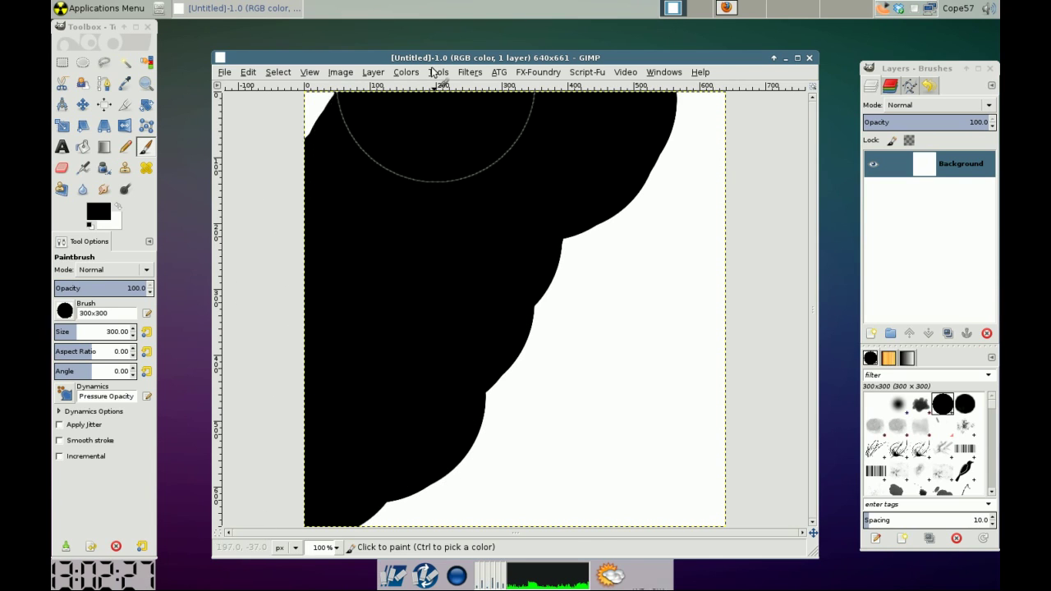
{"action": "right_click", "coordinate": [442, 249]}
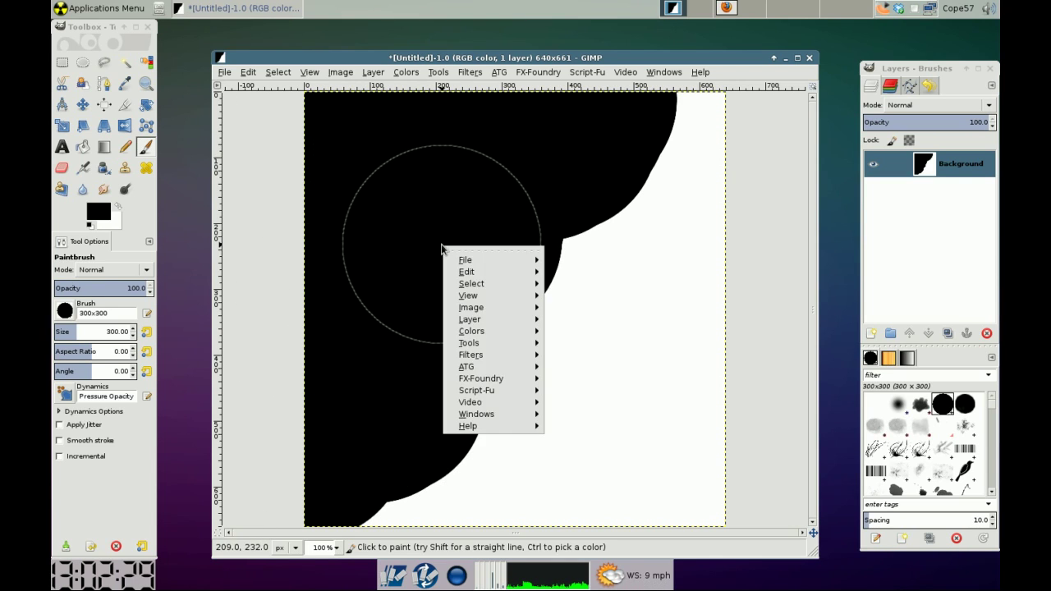
{"action": "mouse_move", "coordinate": [485, 354]}
{"action": "mouse_move", "coordinate": [570, 259]}
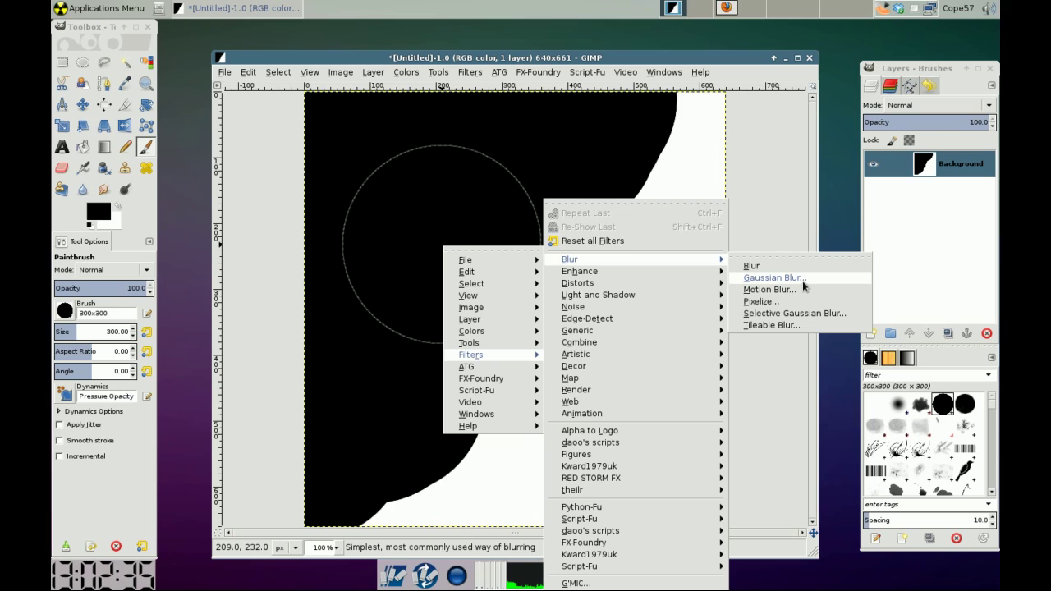
Apply a Gaussian blur of radius 112 px to the black-white edge
{"action": "left_click", "coordinate": [802, 279]}
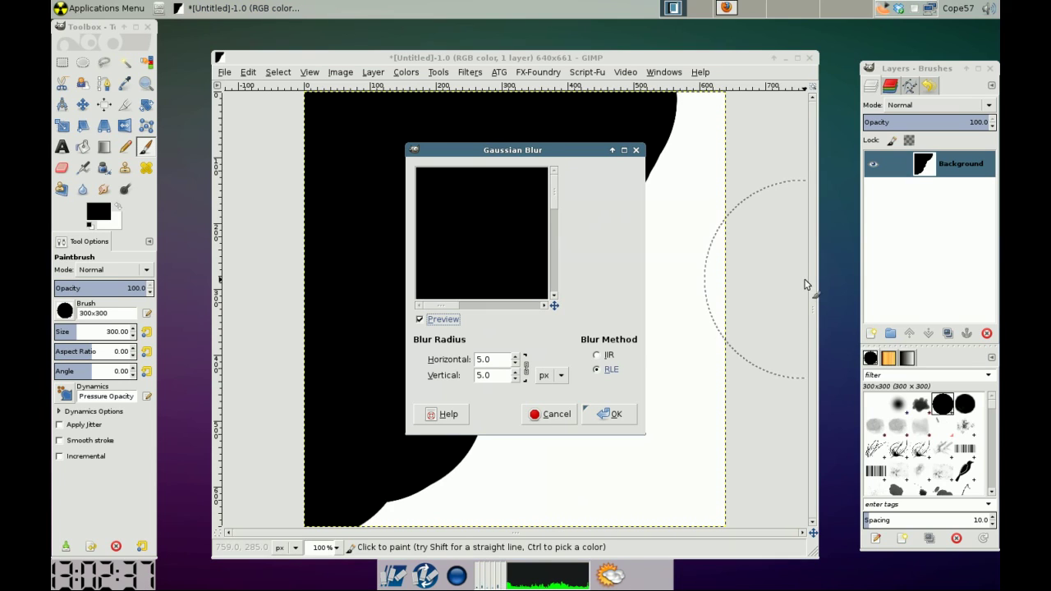
{"action": "left_click_drag", "start_coordinate": [554, 307], "coordinate": [584, 310]}
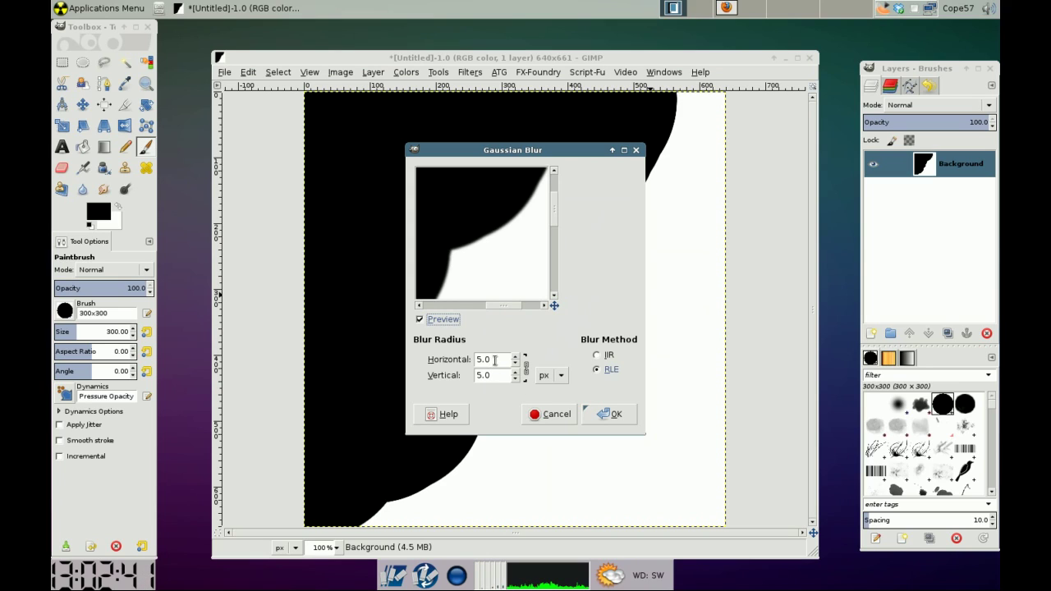
{"action": "left_click_drag", "start_coordinate": [516, 358], "coordinate": [515, 368]}
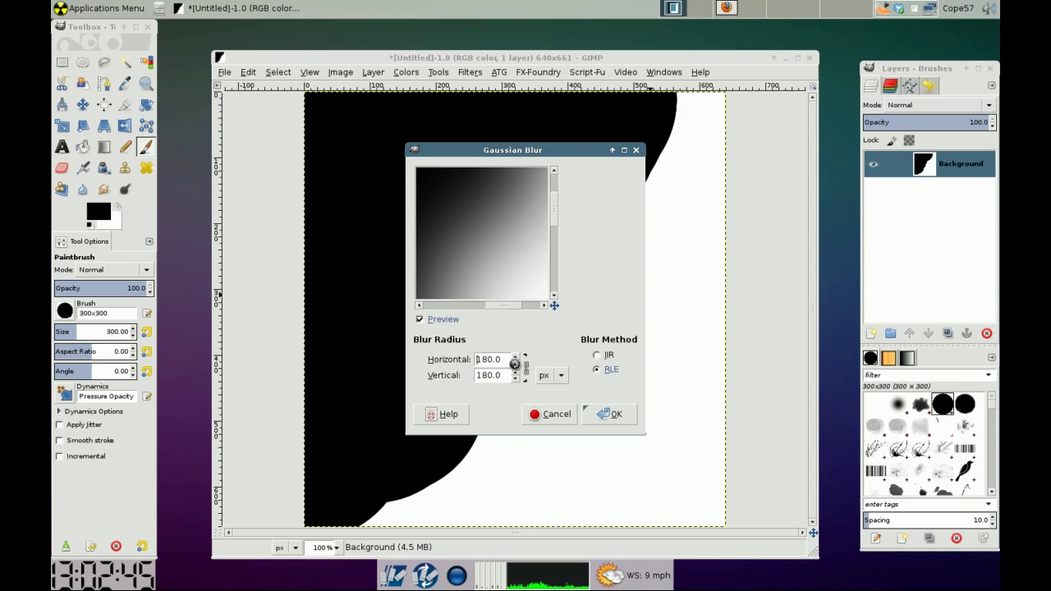
{"action": "left_click_drag", "start_coordinate": [515, 364], "coordinate": [515, 366]}
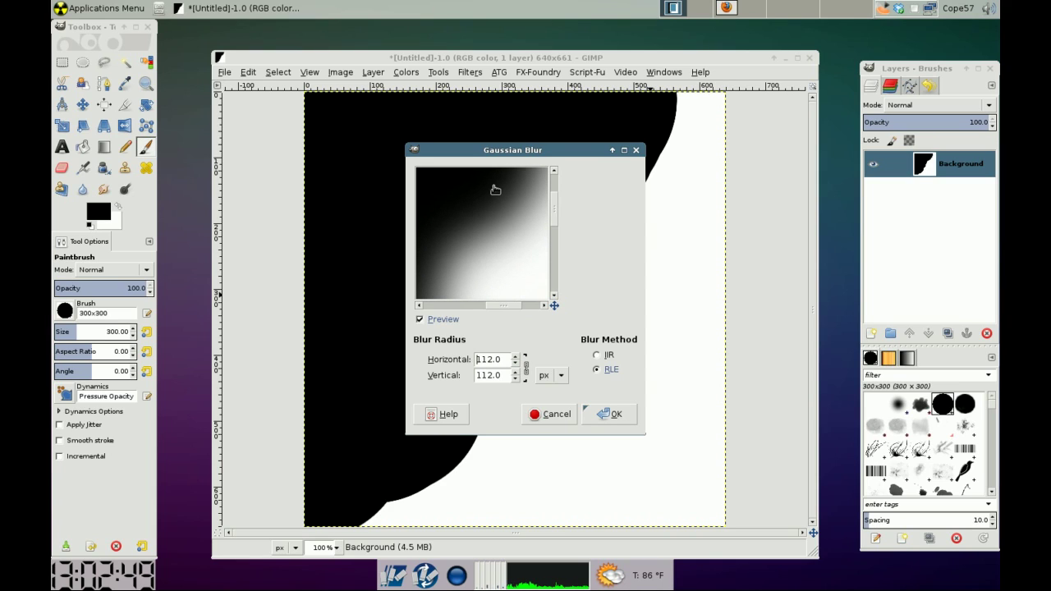
{"action": "left_click", "coordinate": [617, 417]}
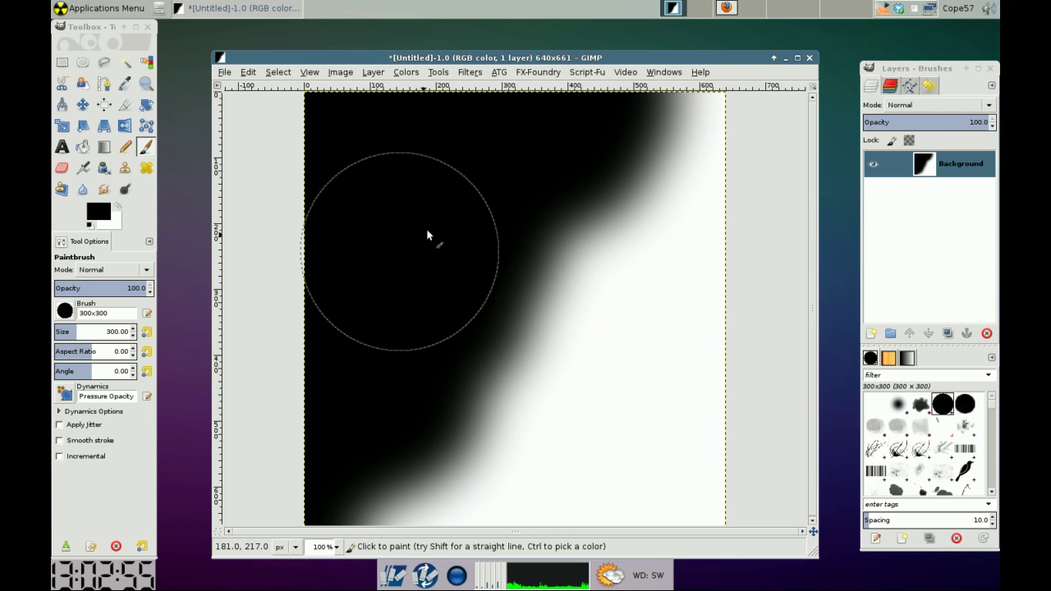
Render Difference Clouds solid noise with detail 15, X size 9.9 and Y size 10.1
{"action": "right_click", "coordinate": [458, 174]}
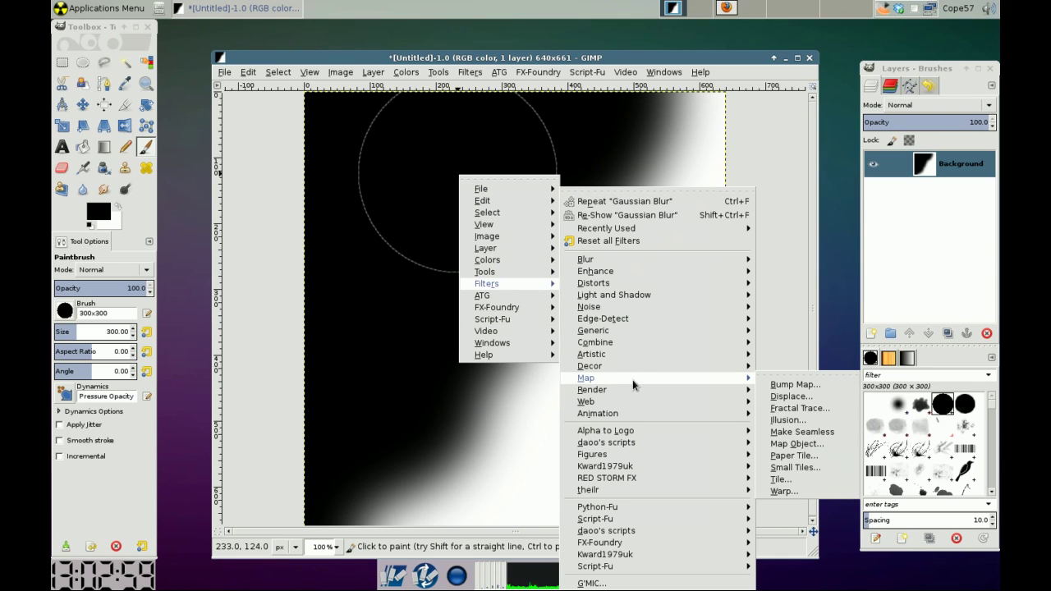
{"action": "mouse_move", "coordinate": [784, 396]}
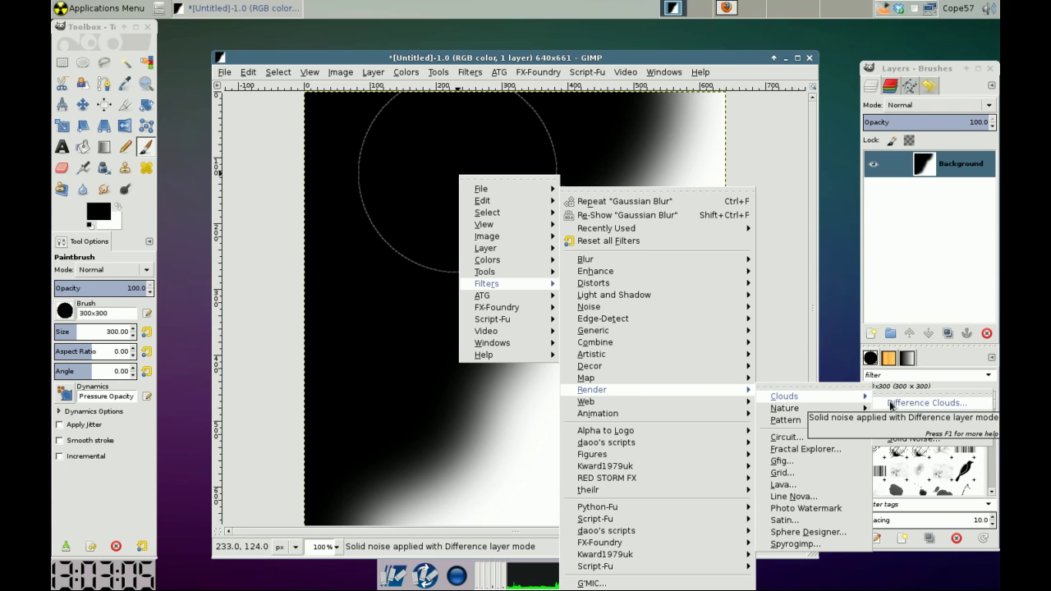
{"action": "left_click", "coordinate": [912, 403]}
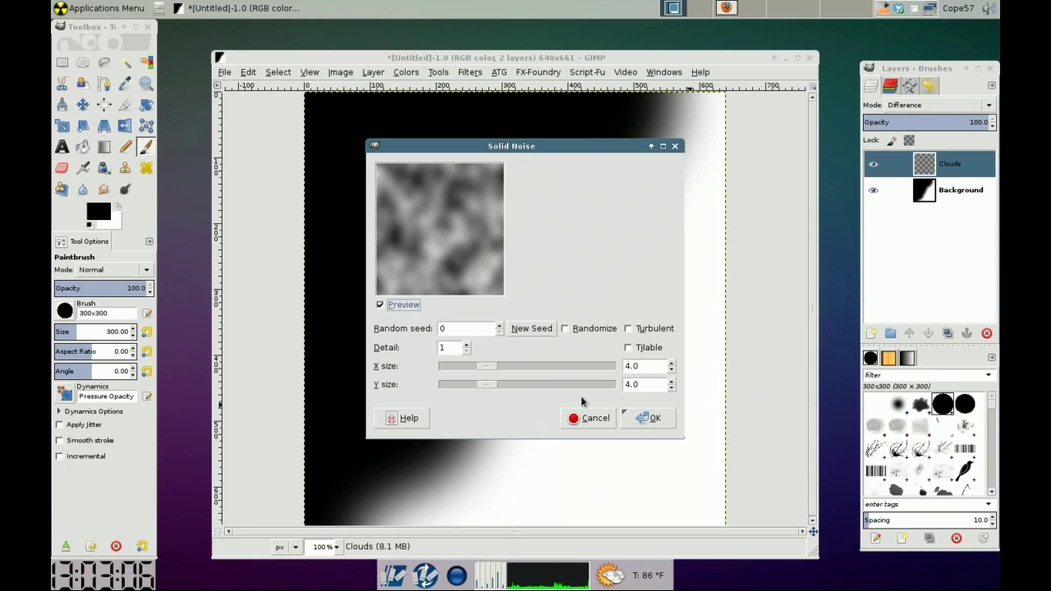
{"action": "left_click", "coordinate": [466, 343]}
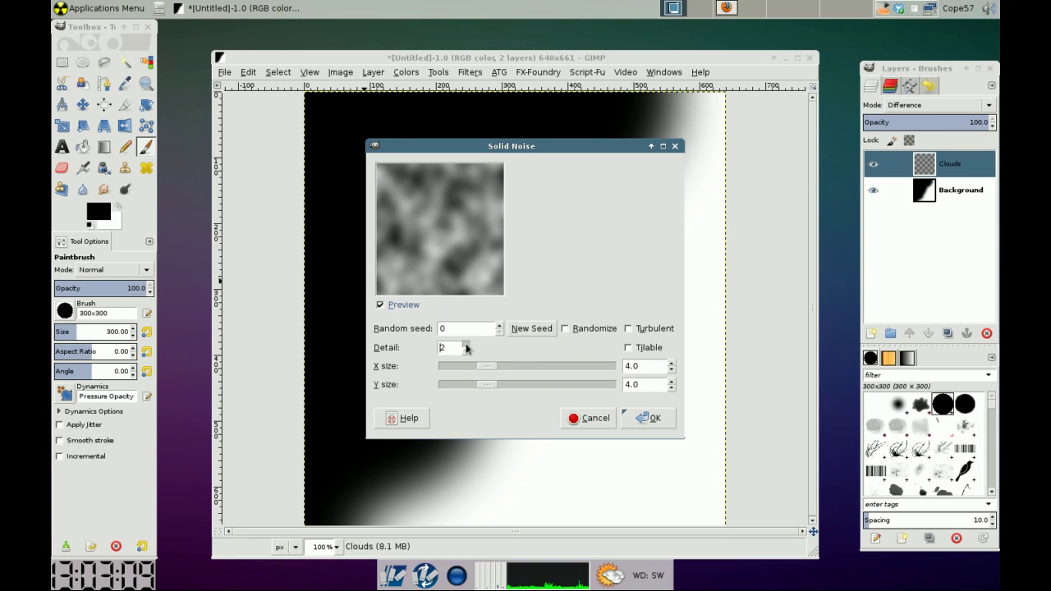
{"action": "left_click_drag", "start_coordinate": [487, 366], "coordinate": [544, 359]}
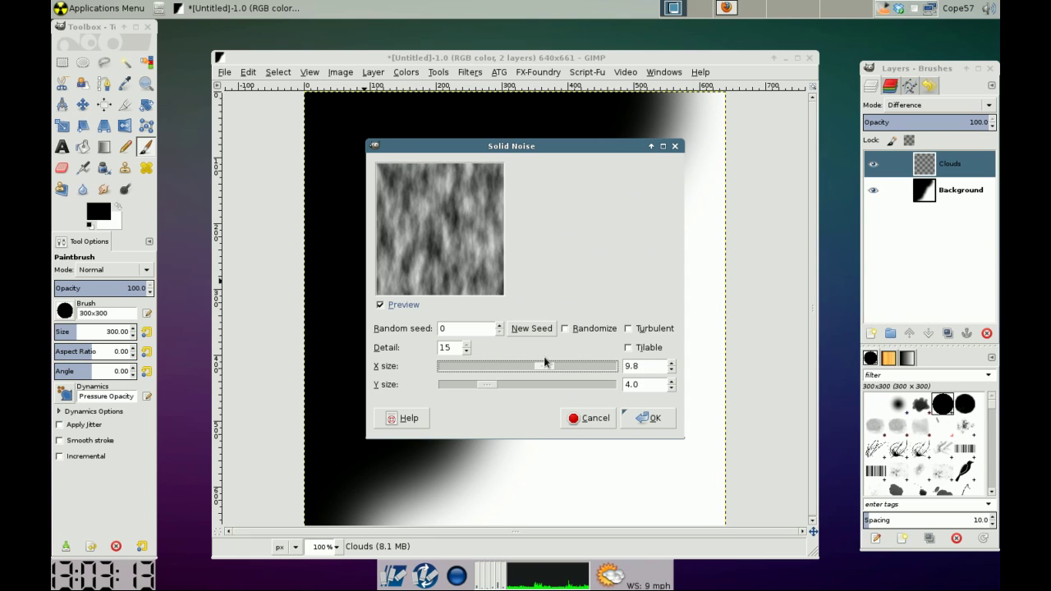
{"action": "left_click_drag", "start_coordinate": [543, 356], "coordinate": [544, 357]}
{"action": "left_click_drag", "start_coordinate": [484, 381], "coordinate": [608, 389]}
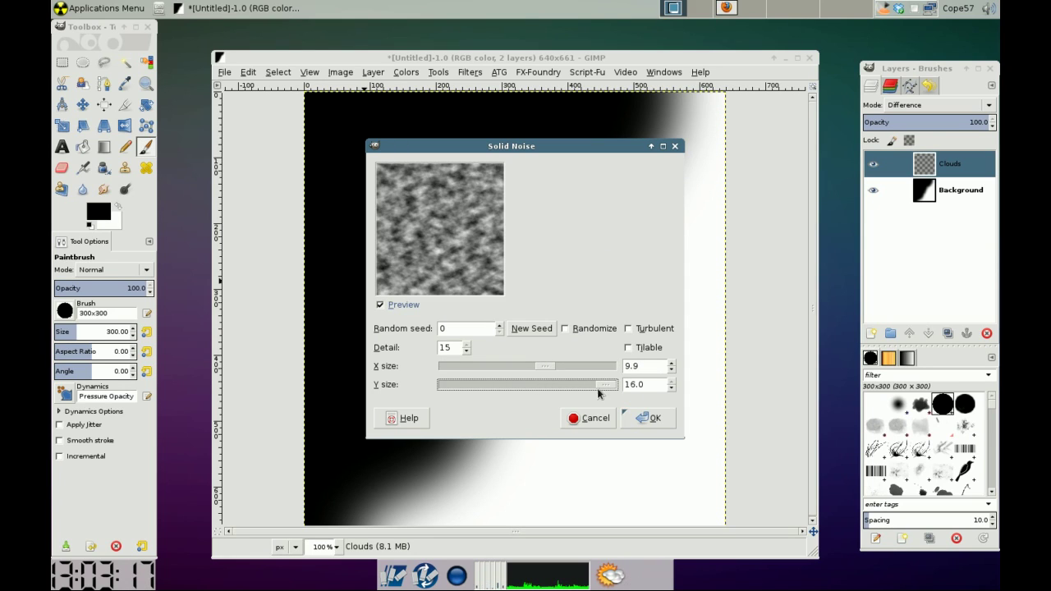
{"action": "left_click_drag", "start_coordinate": [504, 384], "coordinate": [548, 385]}
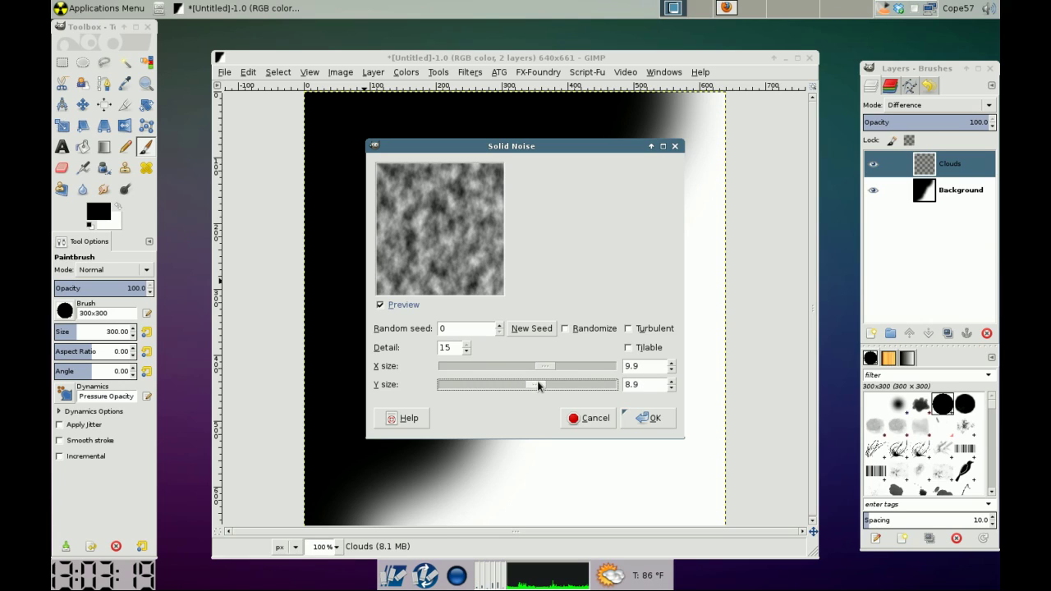
{"action": "left_click_drag", "start_coordinate": [548, 384], "coordinate": [551, 384]}
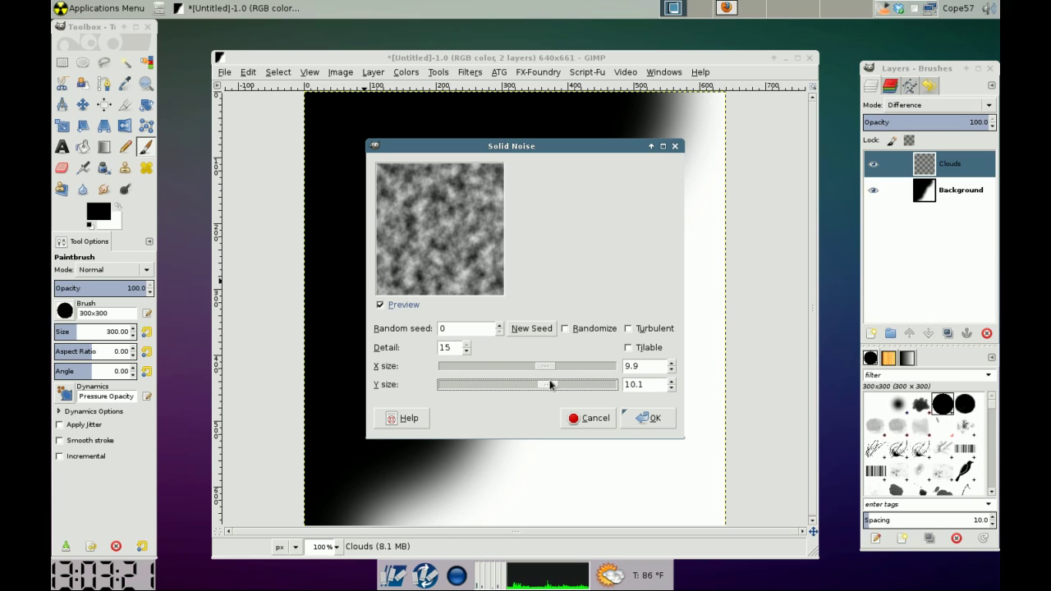
{"action": "left_click", "coordinate": [643, 418]}
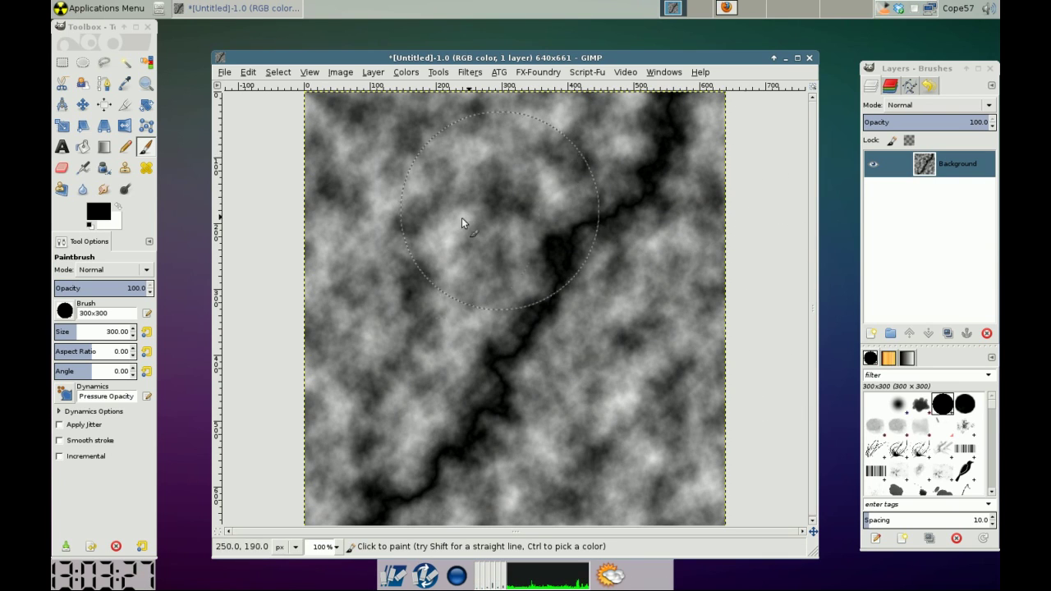
Invert the image's colours so the dark vein becomes a white streak
{"action": "left_click", "coordinate": [413, 73]}
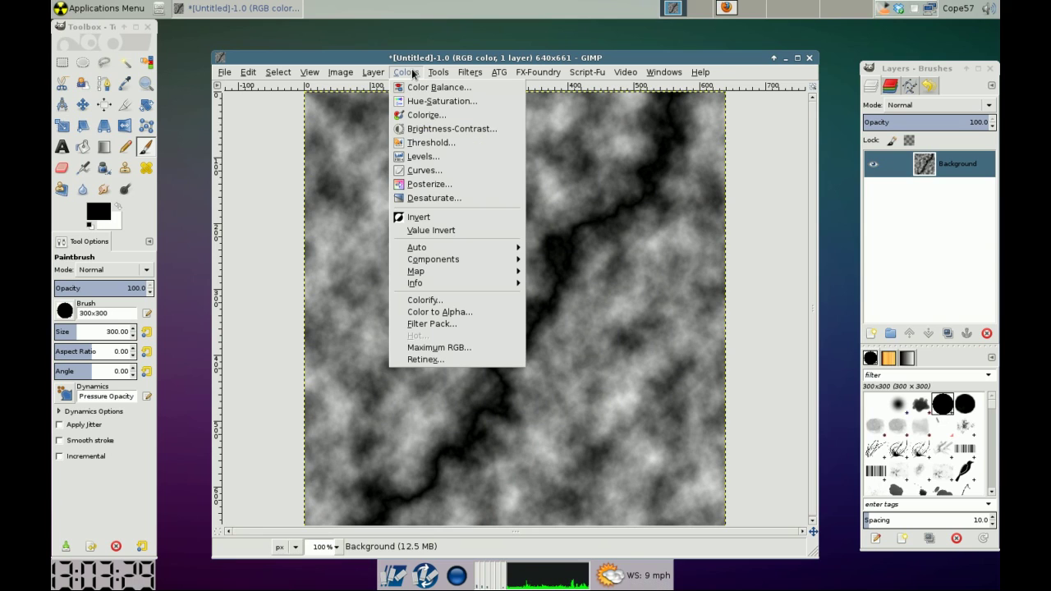
{"action": "left_click", "coordinate": [449, 218]}
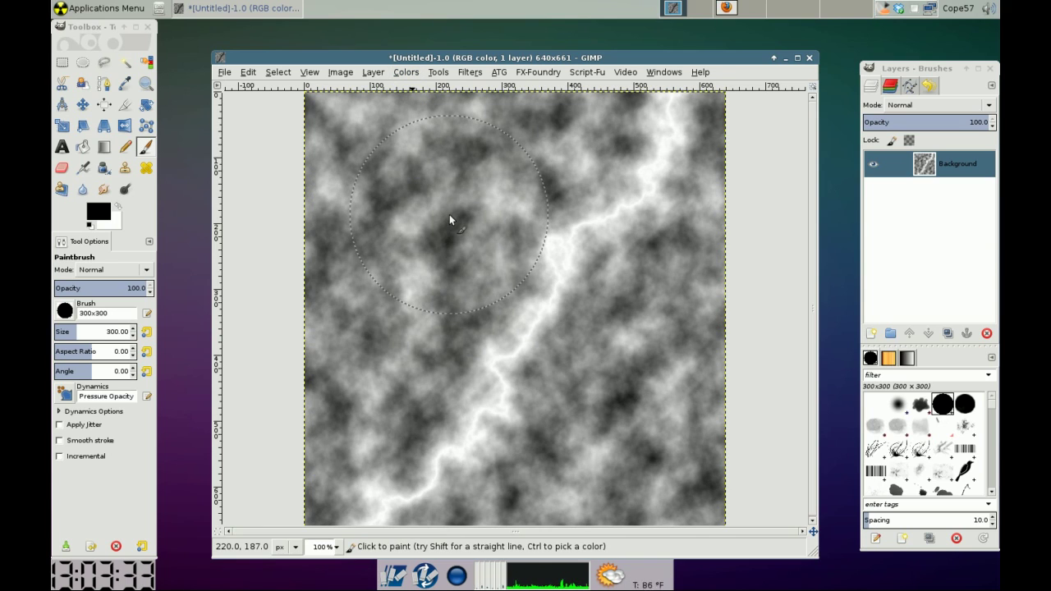
{"action": "left_click", "coordinate": [406, 73]}
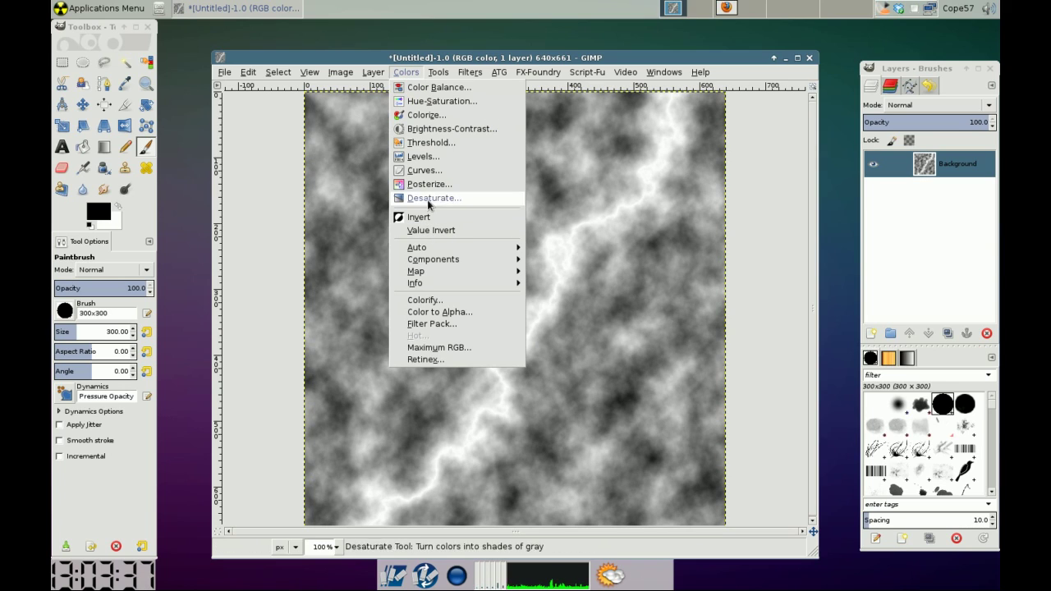
Raise the Levels black input point to 236, leaving a thin white bolt on black
{"action": "left_click", "coordinate": [437, 157]}
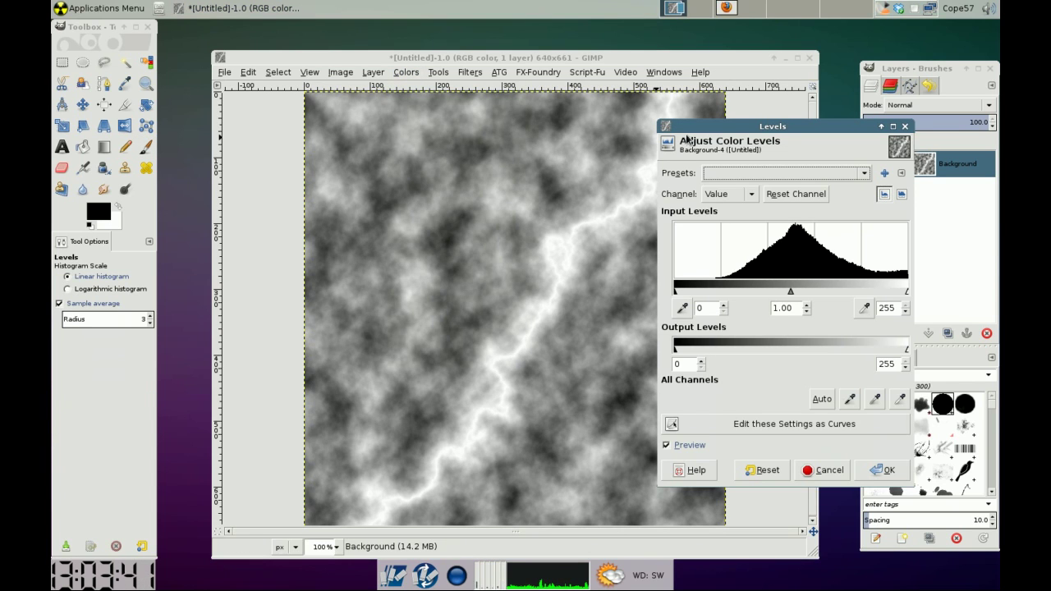
{"action": "left_click_drag", "start_coordinate": [735, 130], "coordinate": [239, 53]}
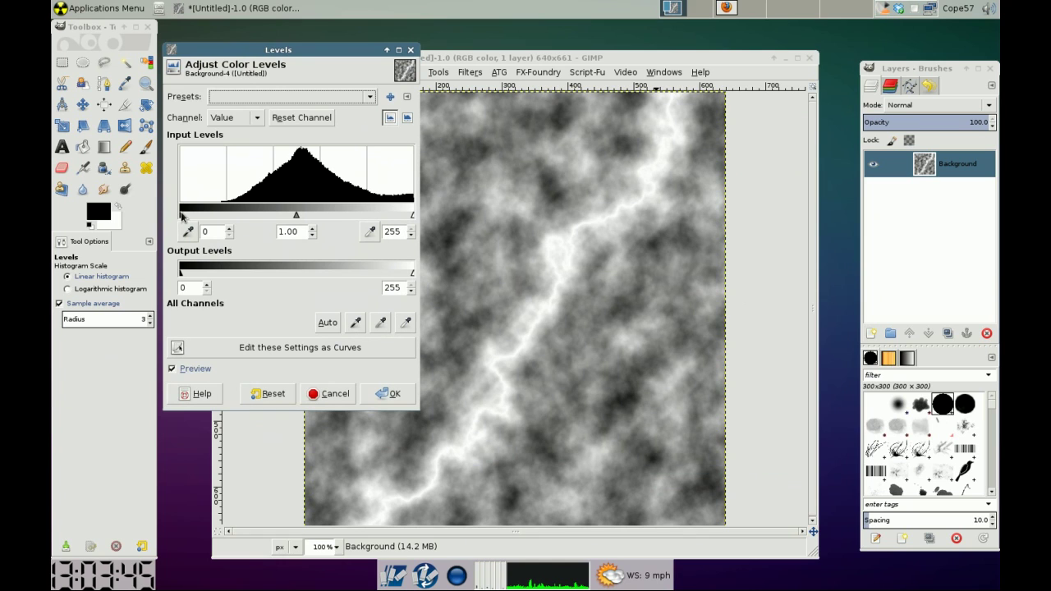
{"action": "mouse_move", "coordinate": [182, 216]}
{"action": "left_mouse_down"}
{"action": "mouse_move", "coordinate": [411, 216]}
{"action": "mouse_move", "coordinate": [396, 216]}
{"action": "left_mouse_up"}
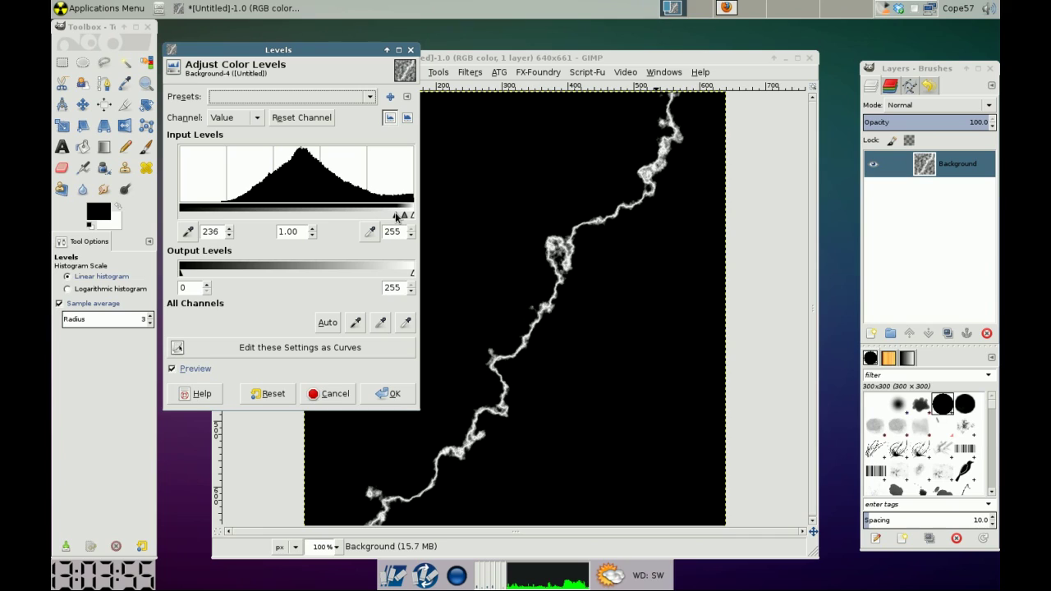
{"action": "left_click", "coordinate": [389, 394]}
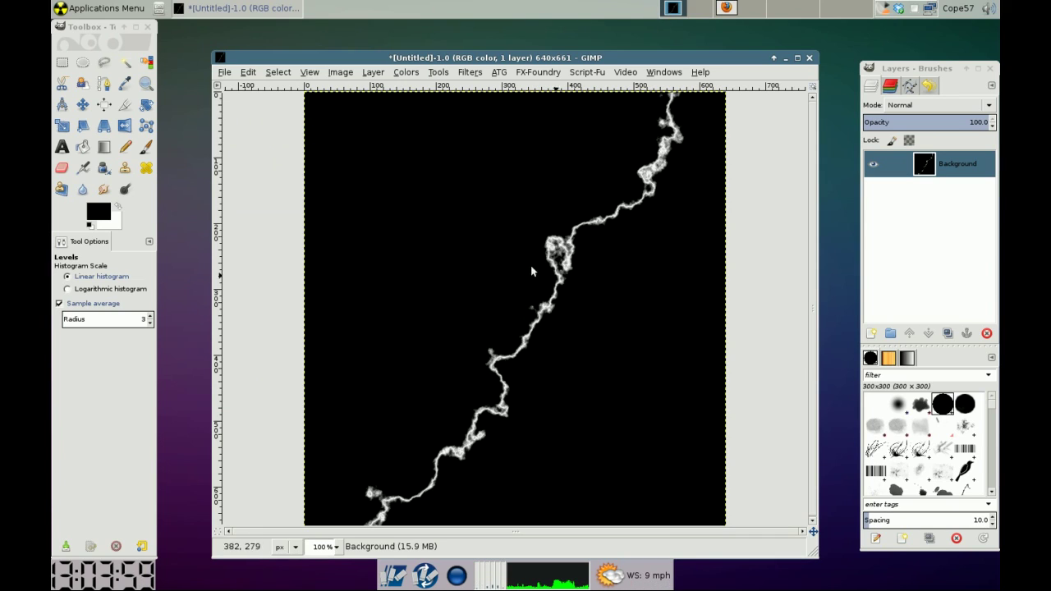
Colorize the bolt electric blue with hue 218 and saturation 100
{"action": "right_click", "coordinate": [420, 204]}
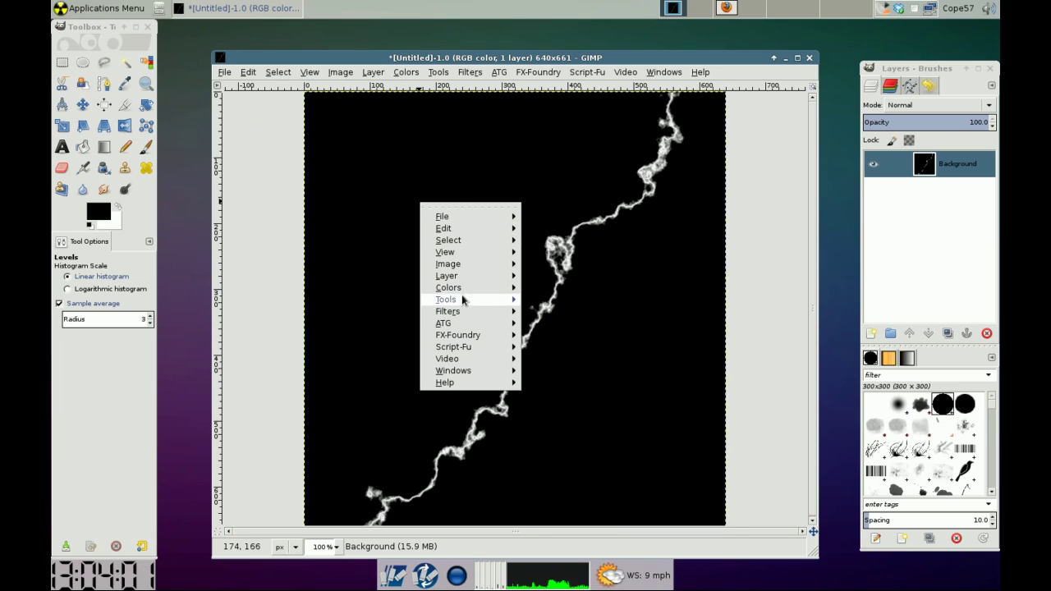
{"action": "mouse_move", "coordinate": [449, 287]}
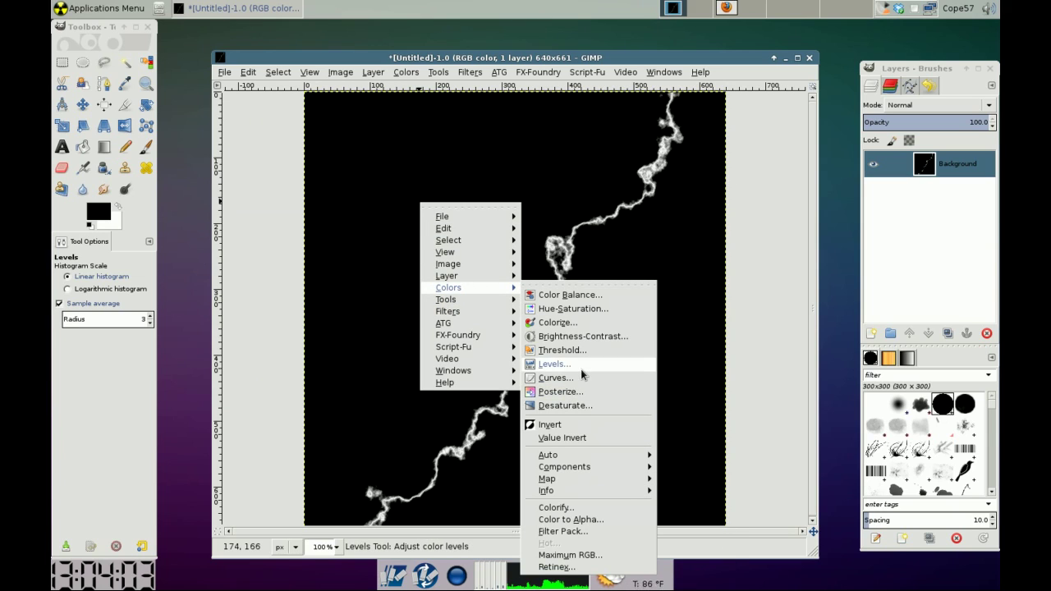
{"action": "left_click", "coordinate": [604, 325]}
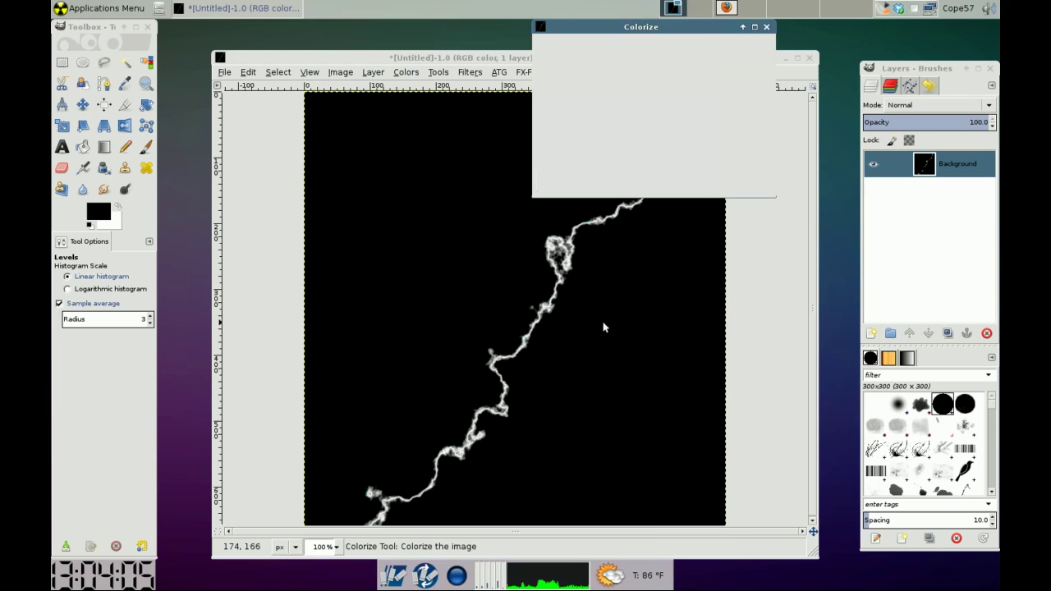
{"action": "left_click_drag", "start_coordinate": [678, 28], "coordinate": [292, 81]}
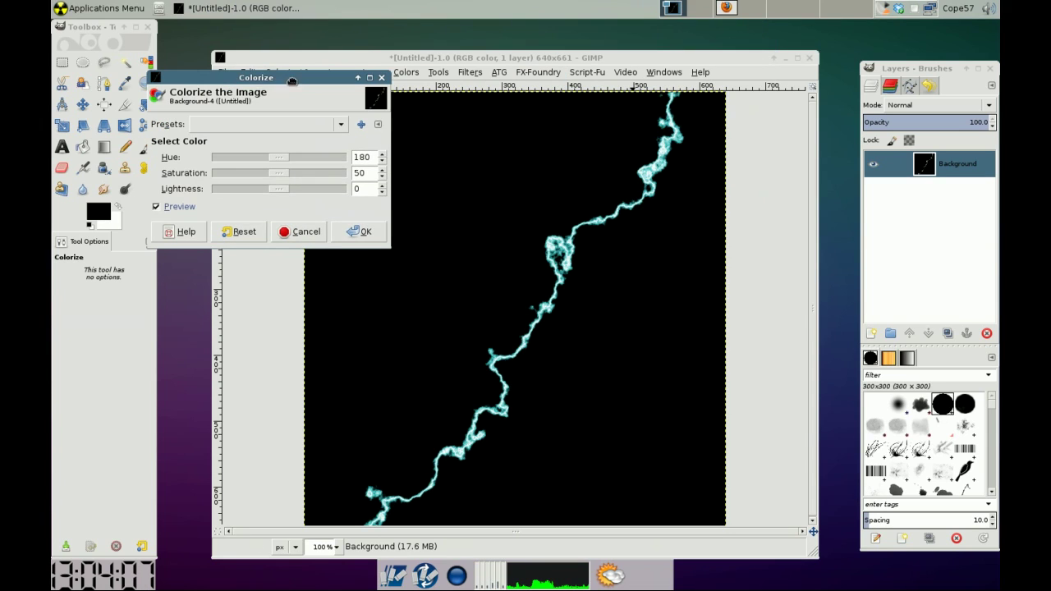
{"action": "left_click_drag", "start_coordinate": [275, 172], "coordinate": [361, 171]}
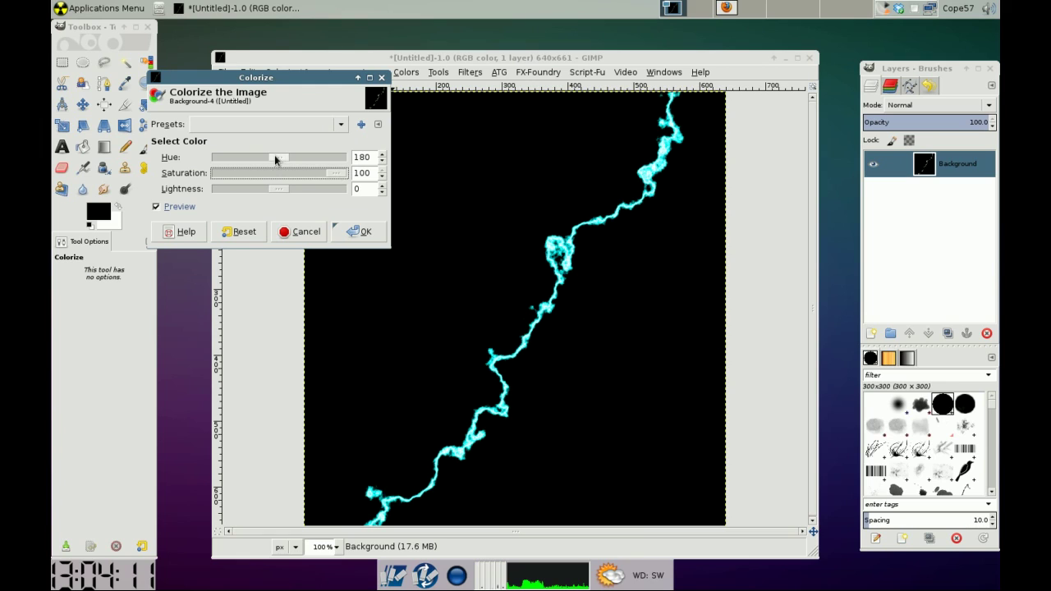
{"action": "mouse_move", "coordinate": [282, 158]}
{"action": "left_mouse_down"}
{"action": "mouse_move", "coordinate": [291, 153]}
{"action": "mouse_move", "coordinate": [215, 161]}
{"action": "mouse_move", "coordinate": [280, 165]}
{"action": "mouse_move", "coordinate": [332, 150]}
{"action": "mouse_move", "coordinate": [288, 152]}
{"action": "left_mouse_up"}
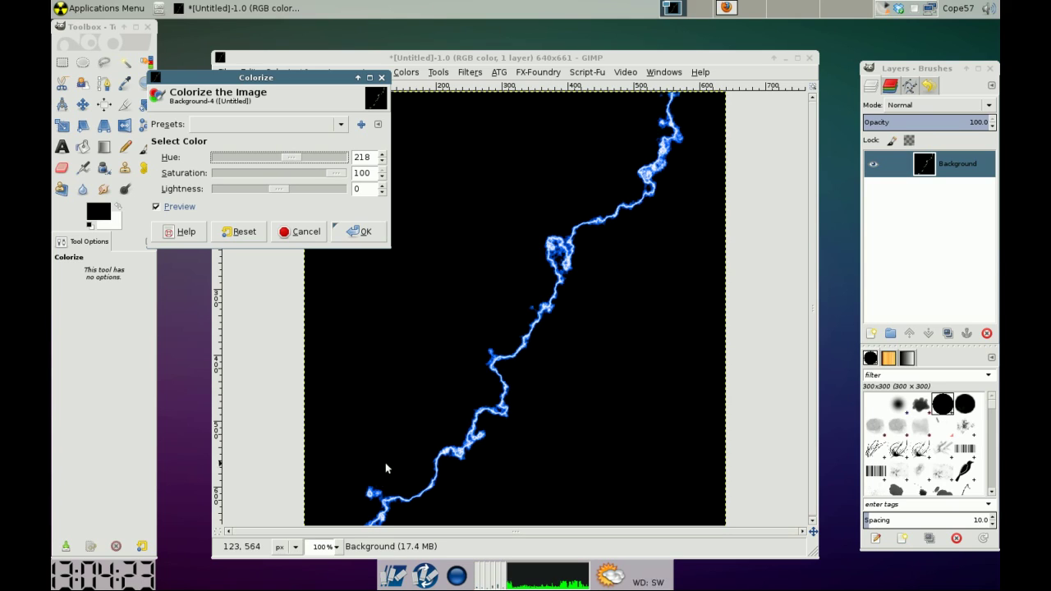
{"action": "left_click", "coordinate": [360, 231]}
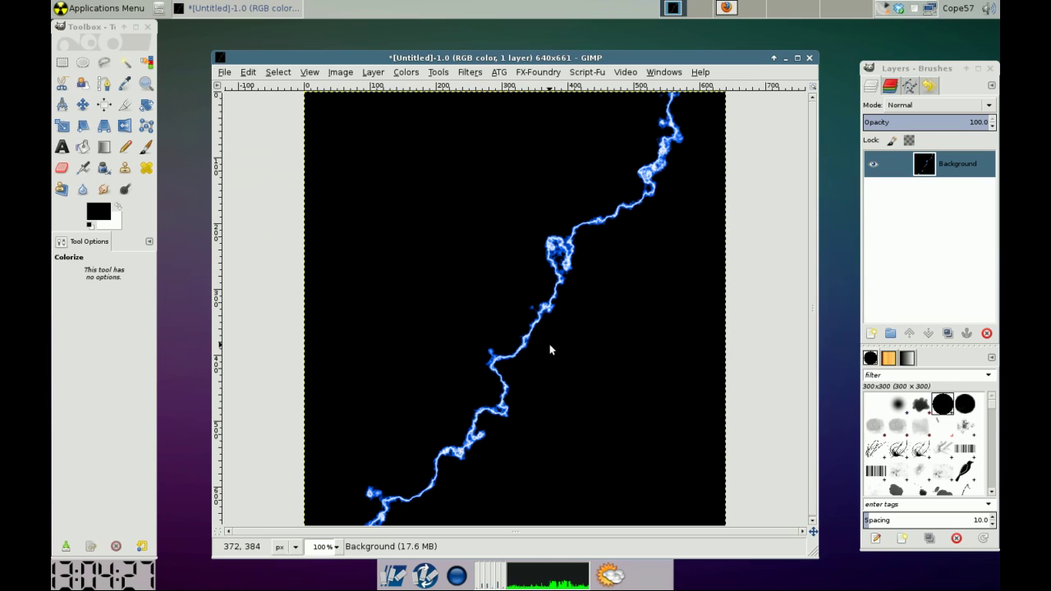